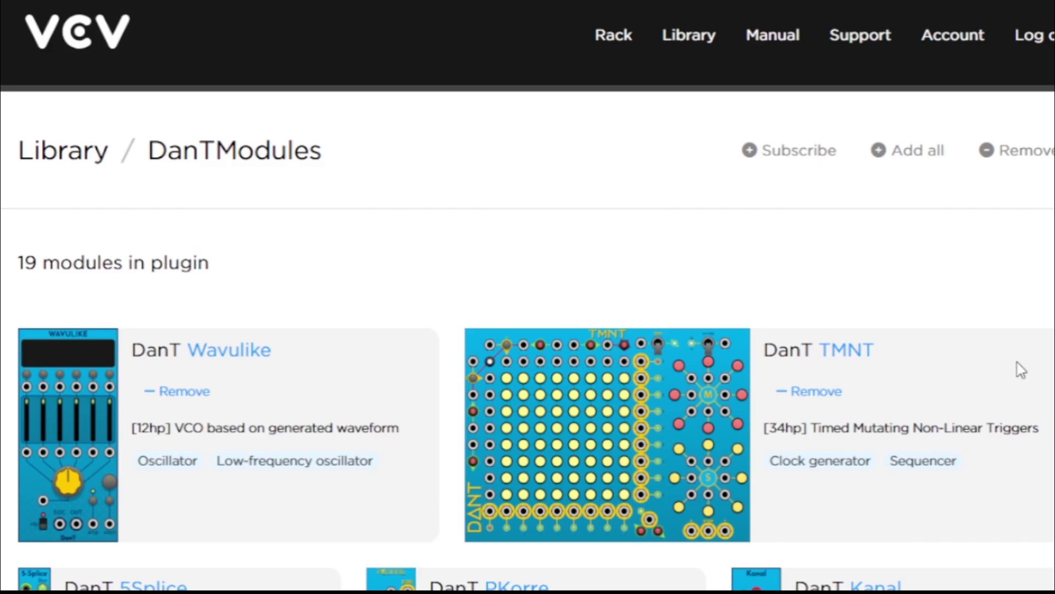
- Scroll the DanTModules library and view the Purfenator detail page showing version 2.5.3
scroll(1021, 369, down, 10)
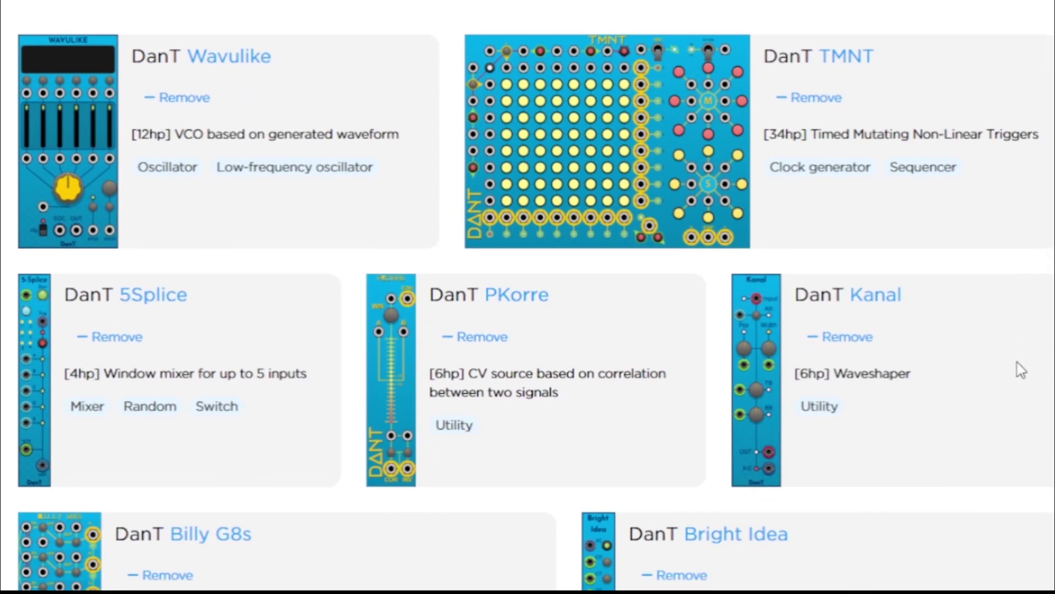
scroll(1018, 370, down, 6)
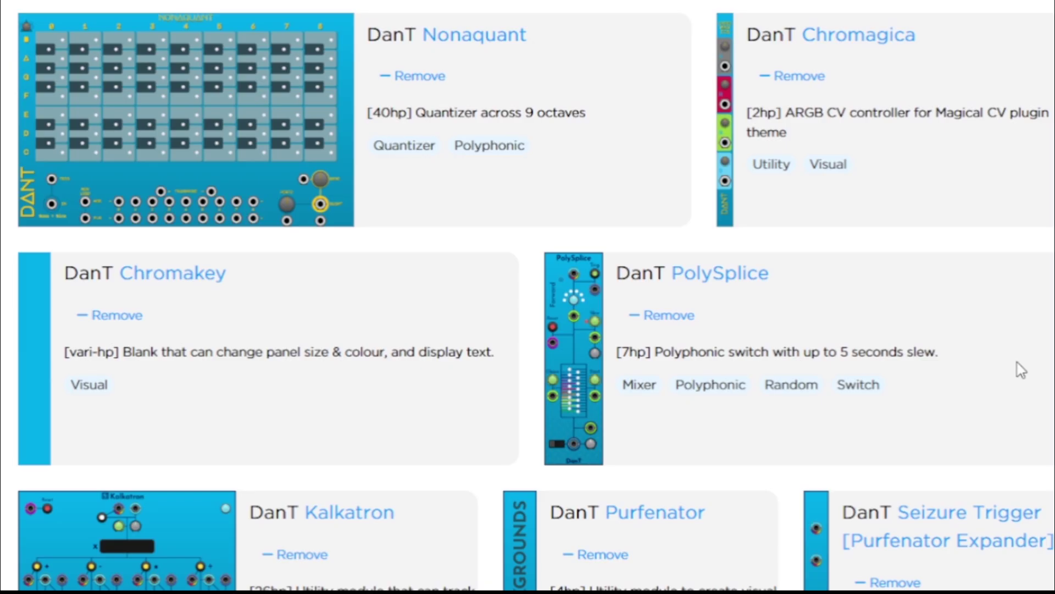
scroll(1017, 370, down, 4)
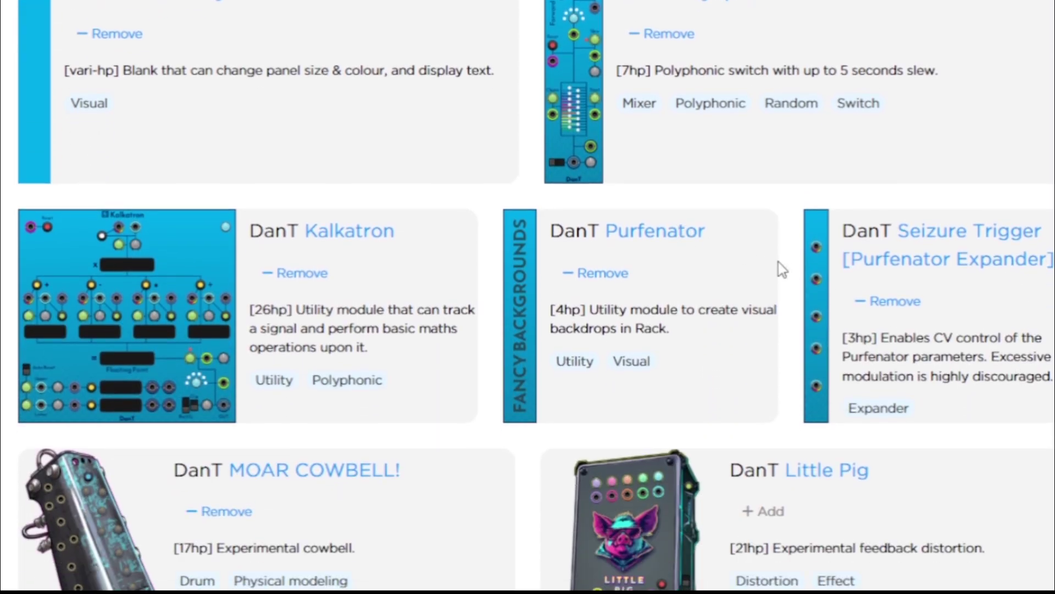
click(778, 262)
scroll(778, 264, down, 3)
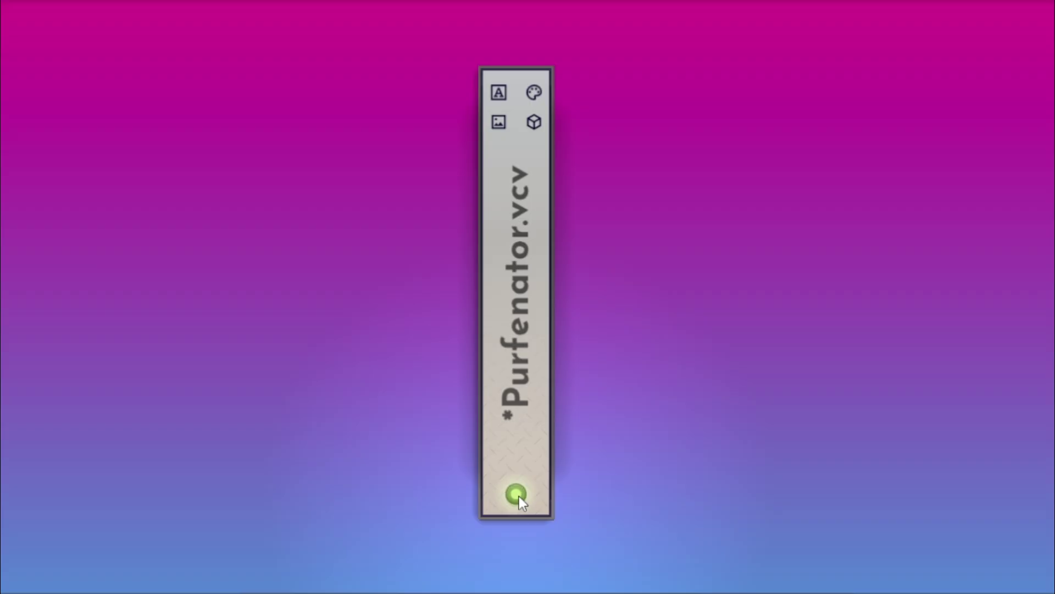
- Switch off the gradient backdrop behind the rack with the Purfenator panel button
click(519, 496)
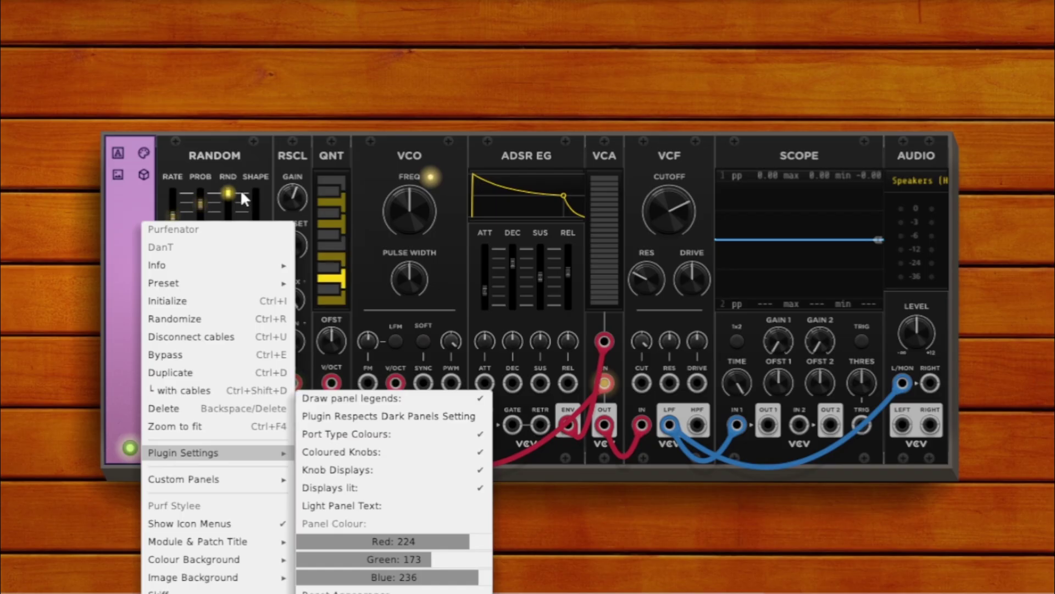
- Recolour the Purfenator panel deep blue by lowering its Blue, Green and Red colour sliders
key(Escape)
right_click(118, 225)
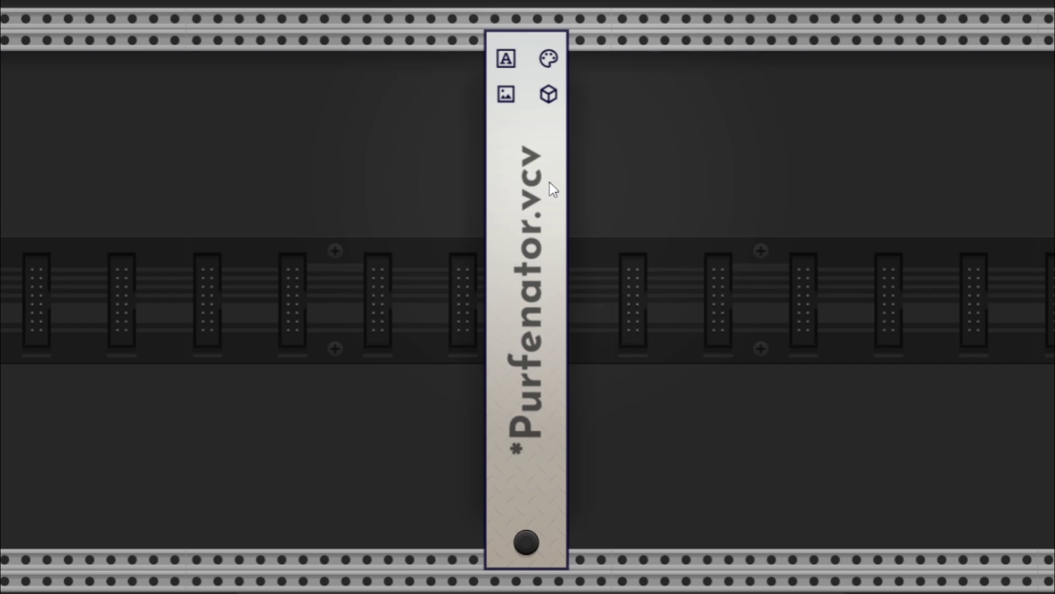
right_click(563, 185)
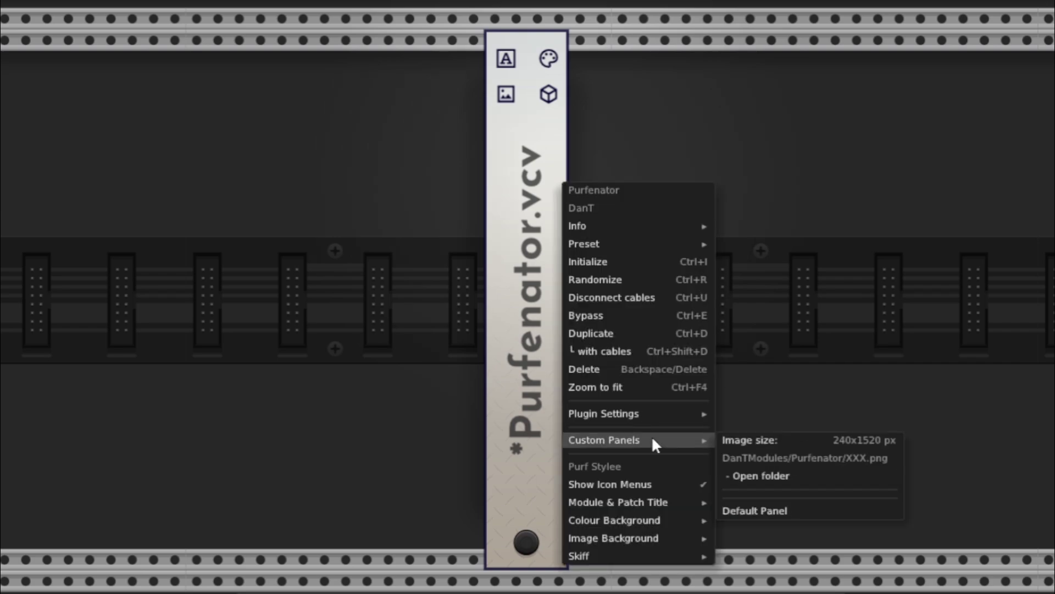
mouse_move(664, 416)
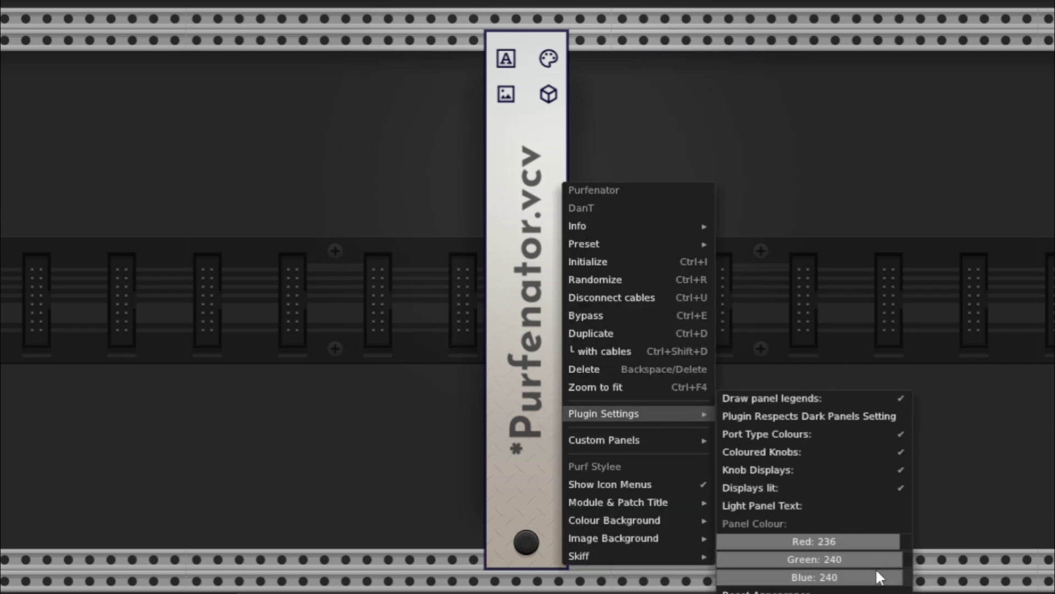
drag(877, 572, 720, 576)
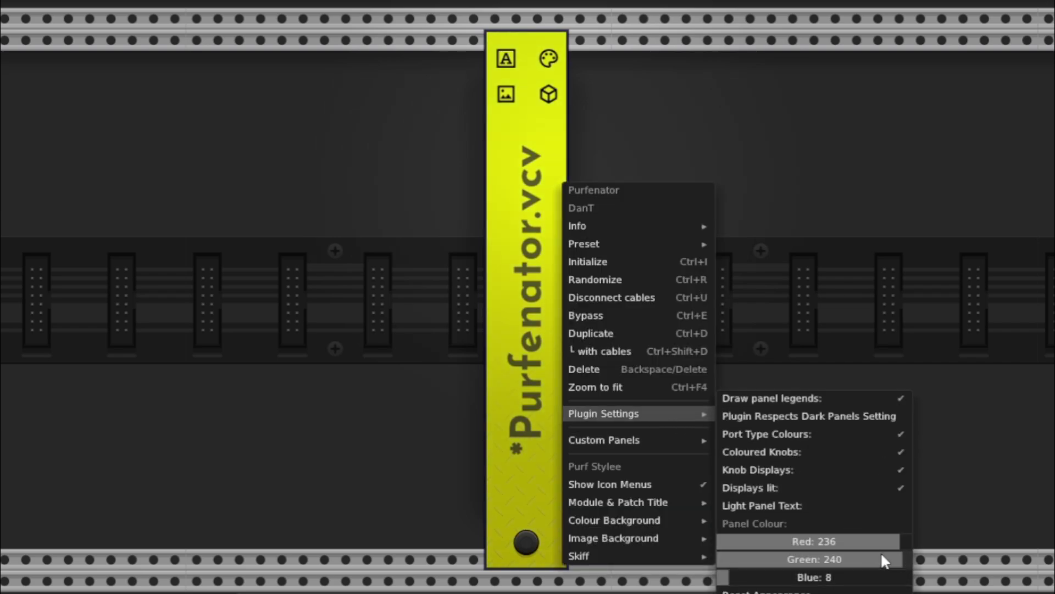
drag(881, 556, 872, 576)
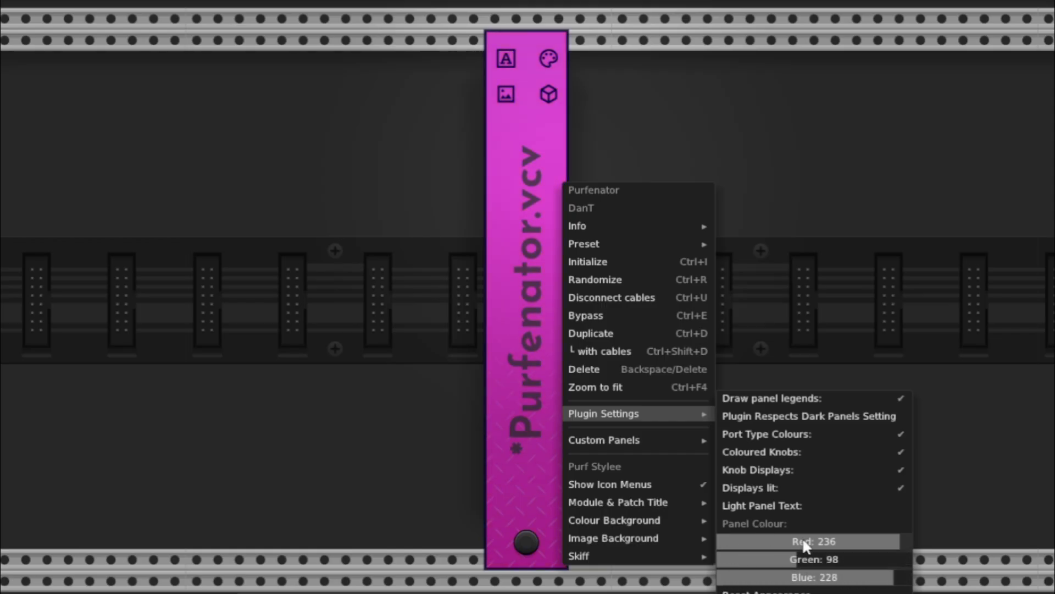
drag(814, 541, 645, 541)
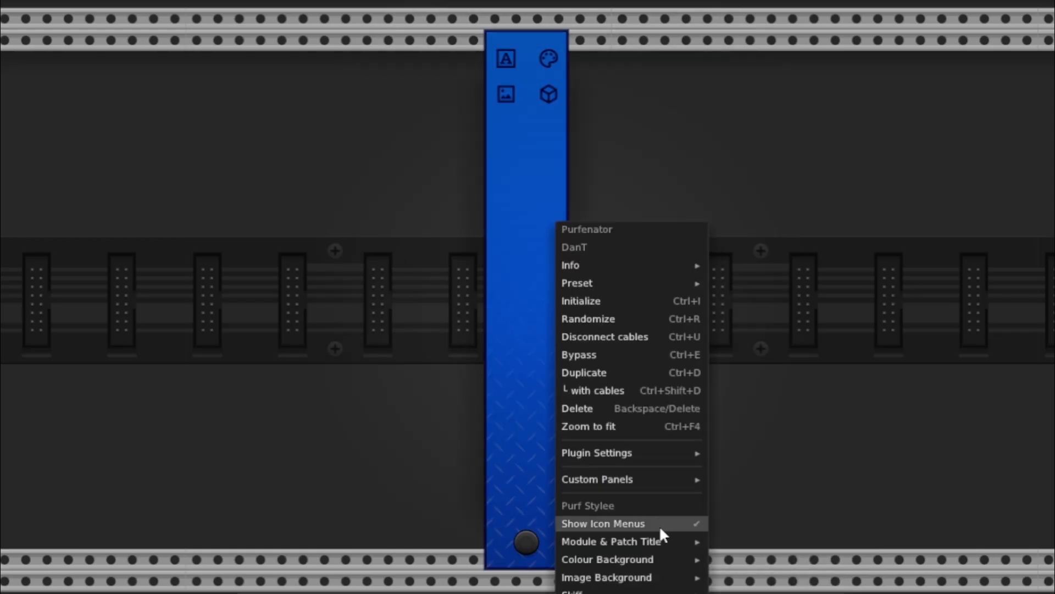
- Draw the patch title on the Purfenator panel and hide its '.vcv' extension
mouse_move(661, 531)
click(765, 434)
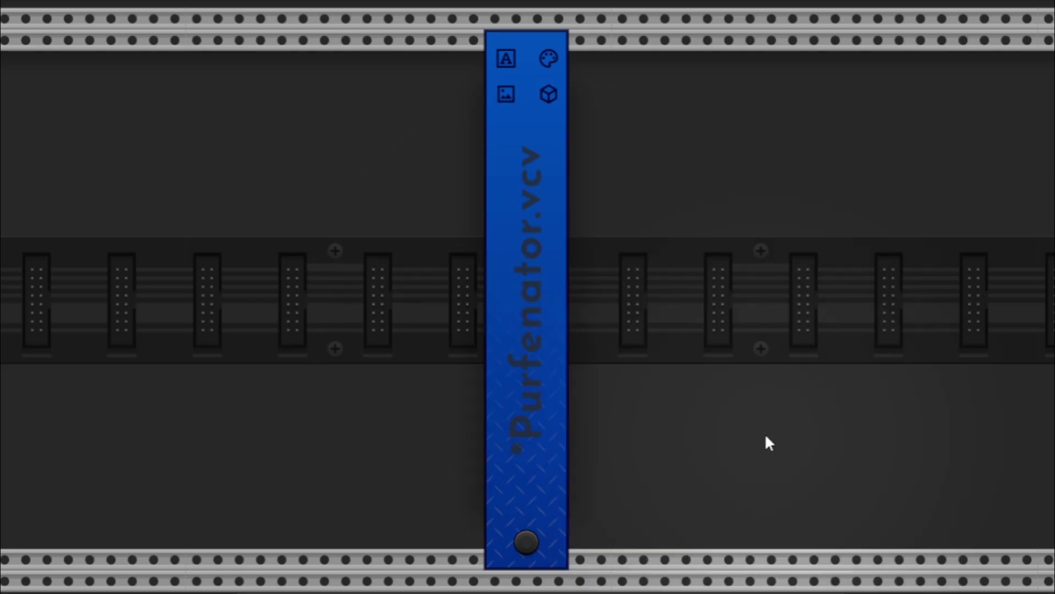
right_click(536, 332)
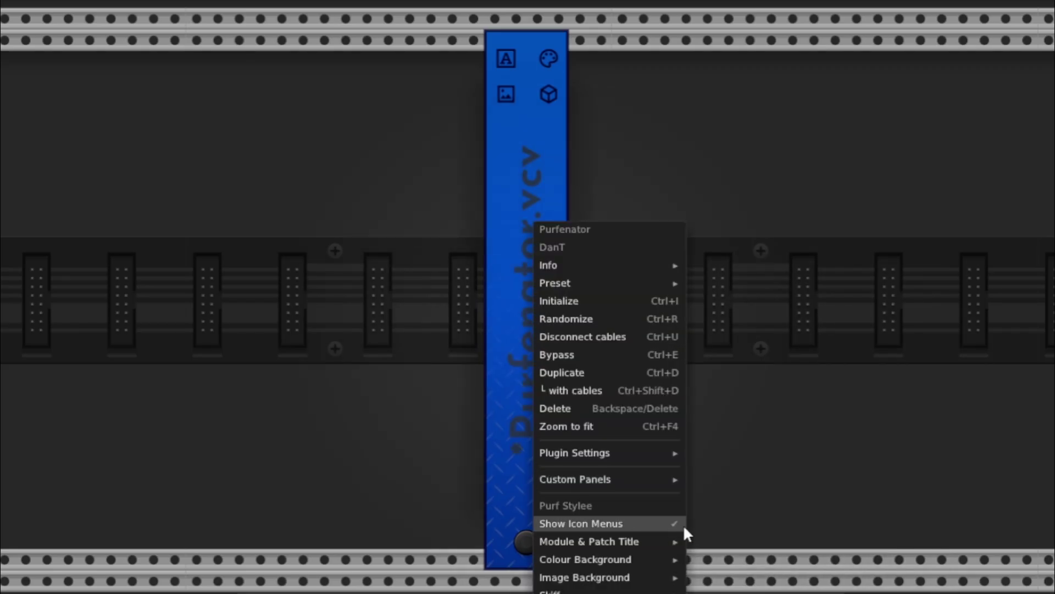
mouse_move(676, 535)
click(731, 451)
- Flip the title, make it bright, enlarge the font to about 64 and tint it near-white
right_click(554, 394)
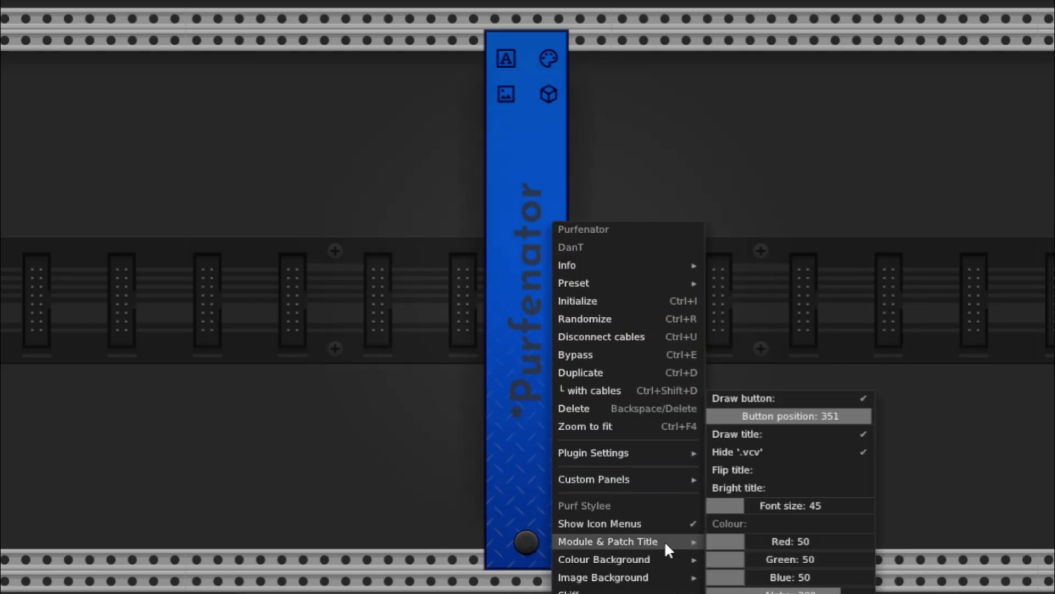
click(769, 471)
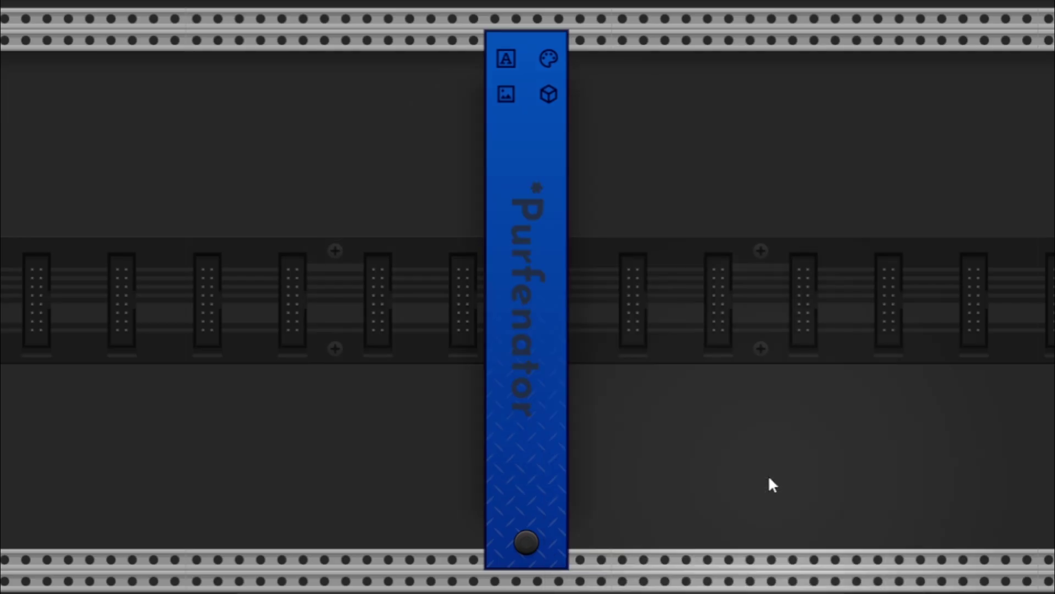
right_click(559, 323)
mouse_move(676, 544)
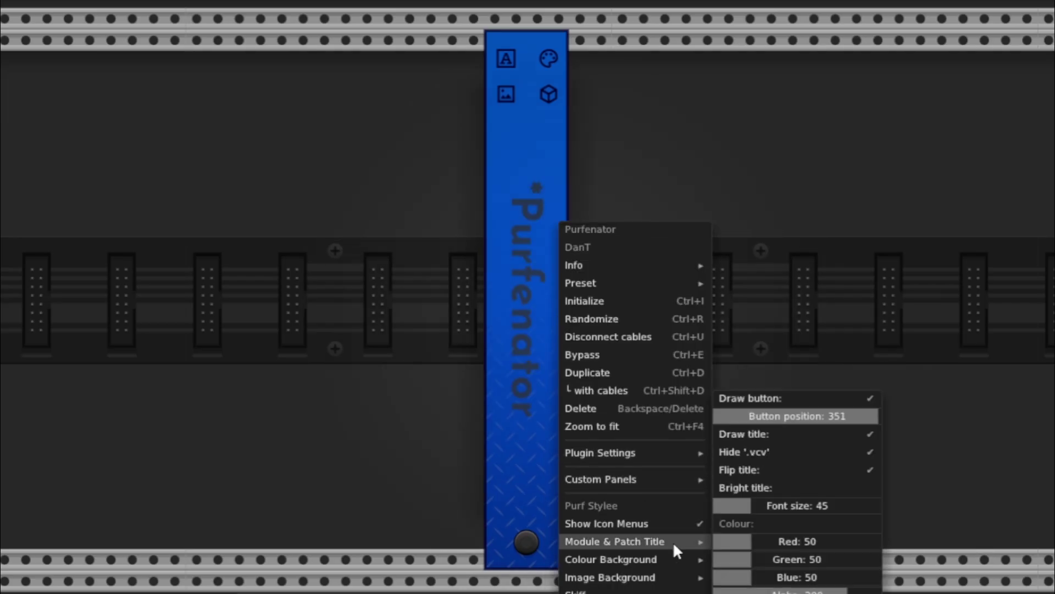
click(784, 486)
mouse_move(786, 505)
mouse_down()
mouse_move(819, 505)
mouse_move(794, 505)
mouse_up()
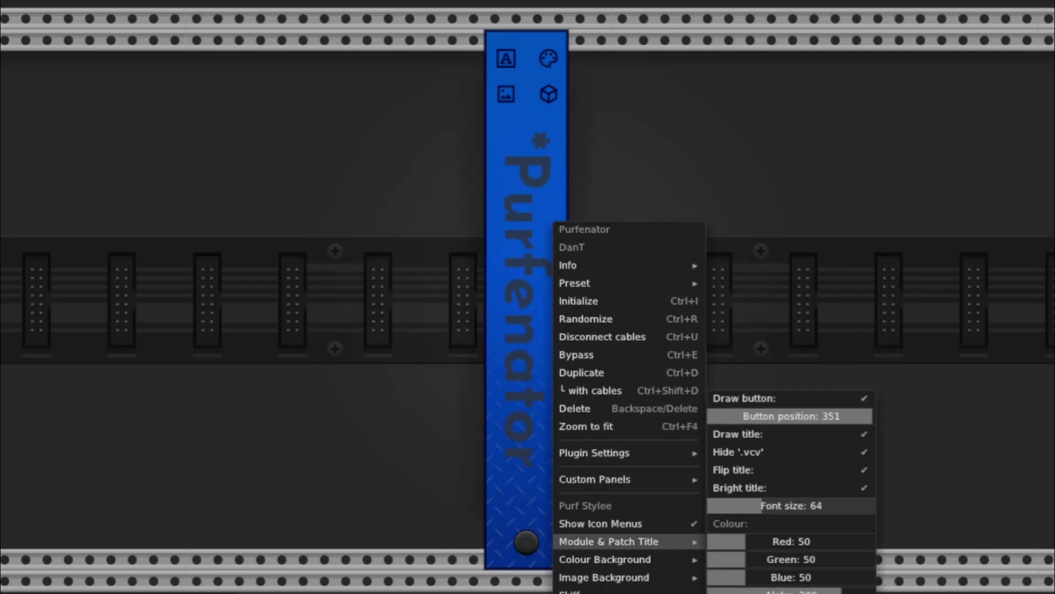
drag(727, 542, 816, 559)
drag(736, 577, 736, 592)
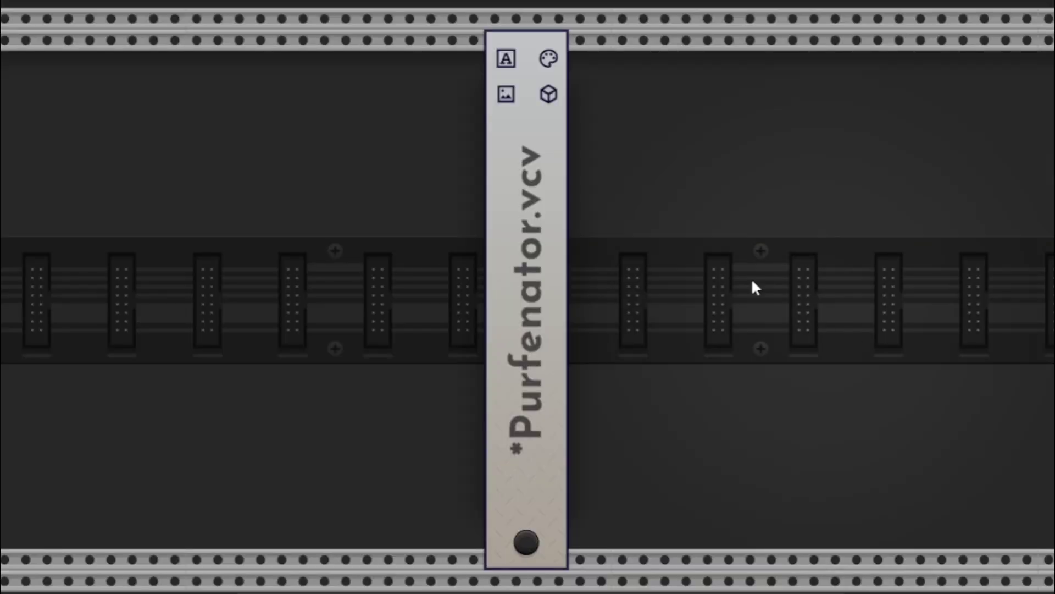
- Adjust the Purfenator panel's Red, Green and Blue sliders until the panel turns deep pink
right_click(566, 182)
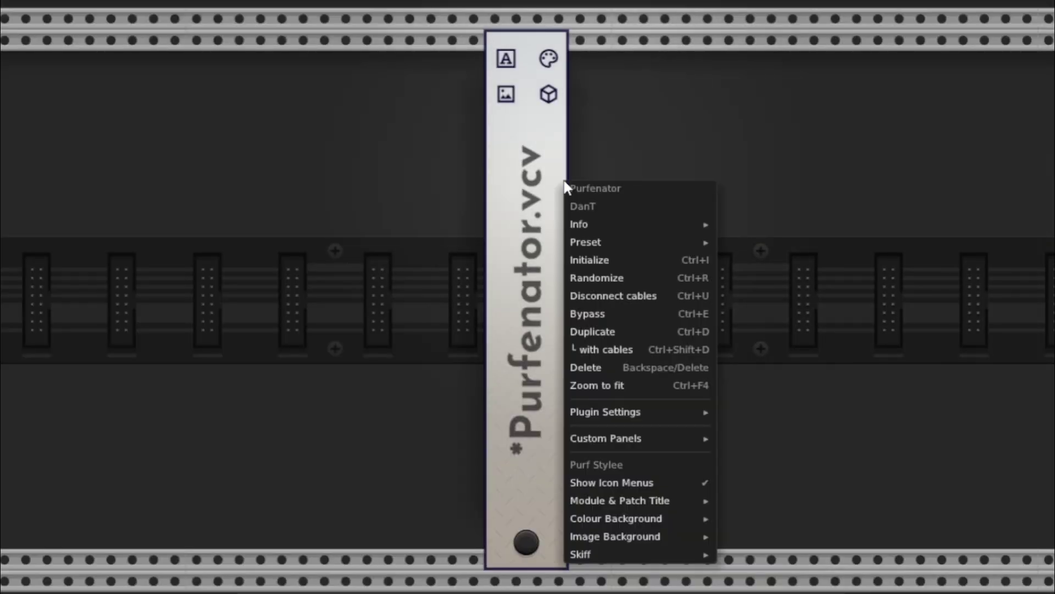
mouse_move(655, 410)
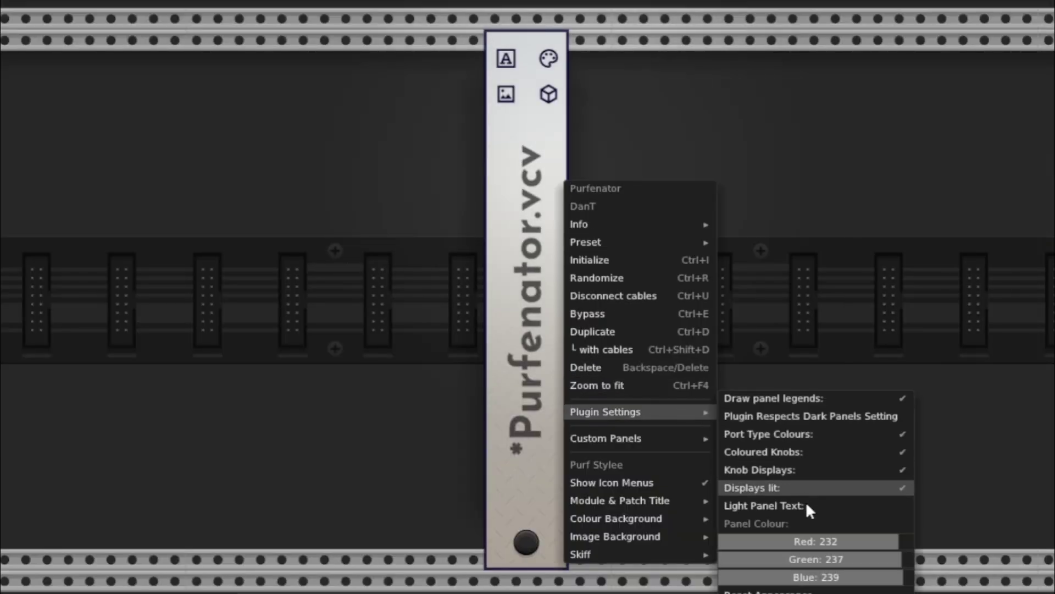
drag(835, 539, 733, 538)
drag(885, 561, 827, 577)
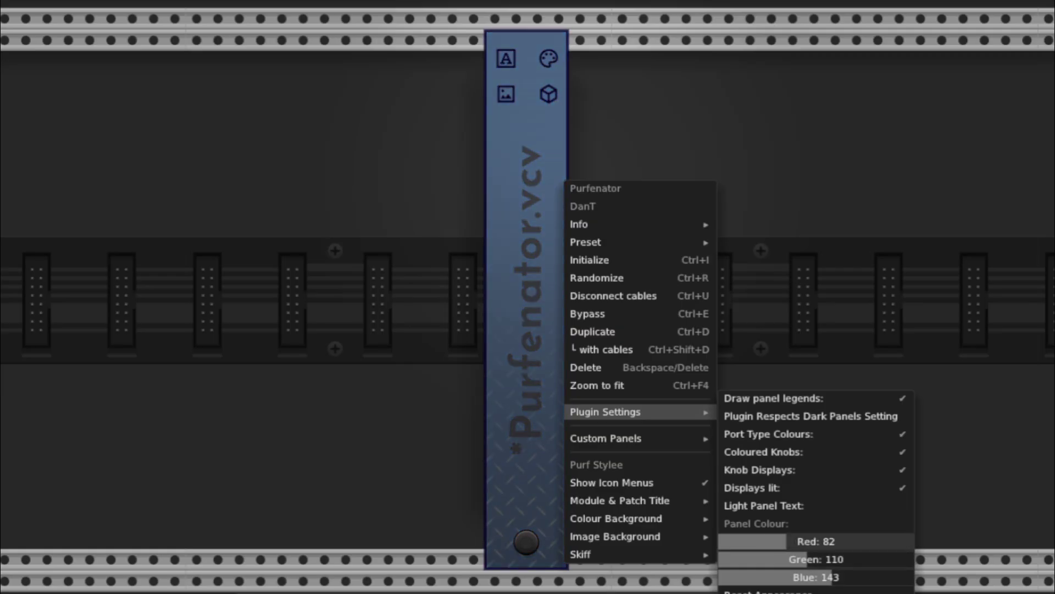
mouse_move(754, 541)
mouse_down()
mouse_move(846, 541)
mouse_move(754, 540)
mouse_up()
mouse_move(668, 525)
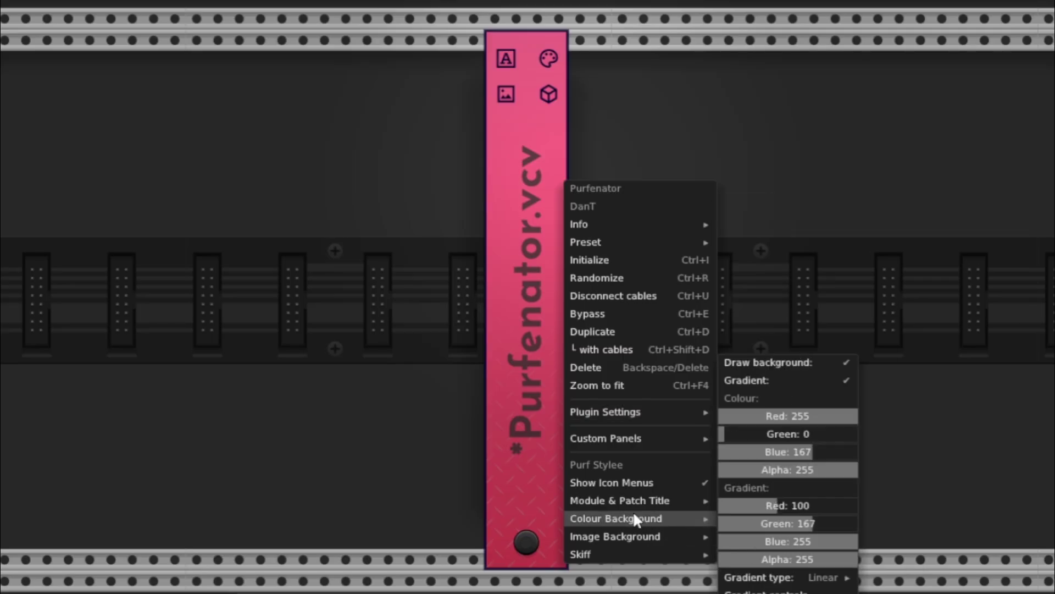
click(874, 226)
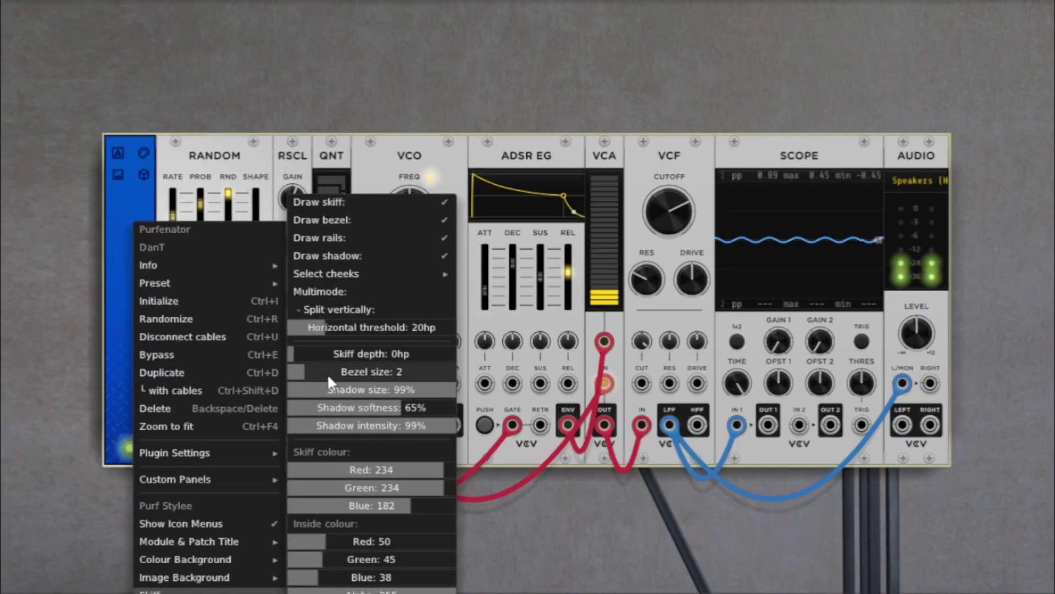
- Deepen the skiff around the rack and give it walnut side cheeks
mouse_move(315, 355)
mouse_down()
mouse_move(455, 354)
mouse_move(311, 355)
mouse_up()
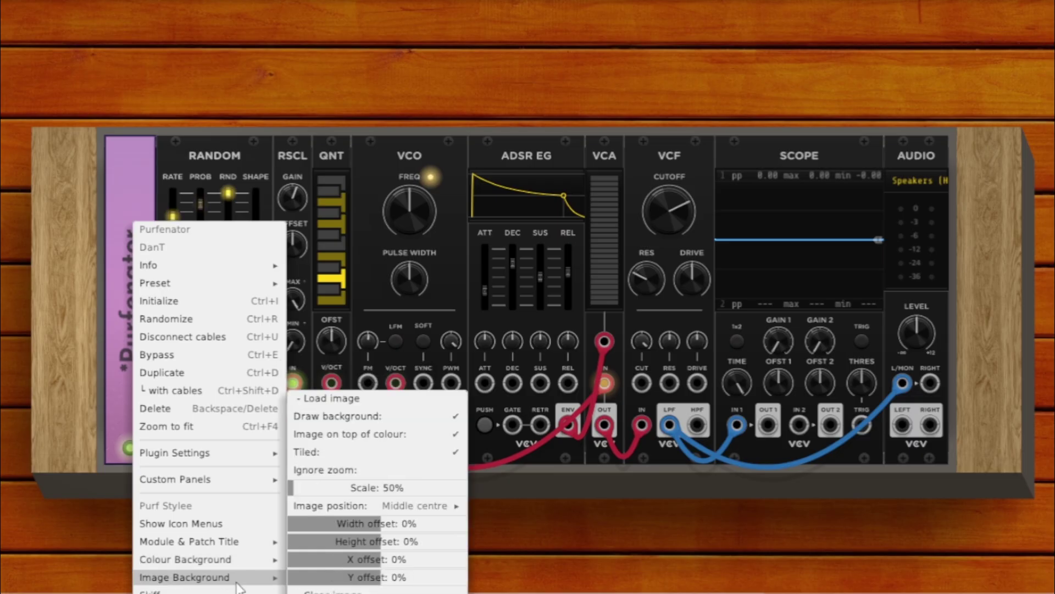
mouse_move(237, 592)
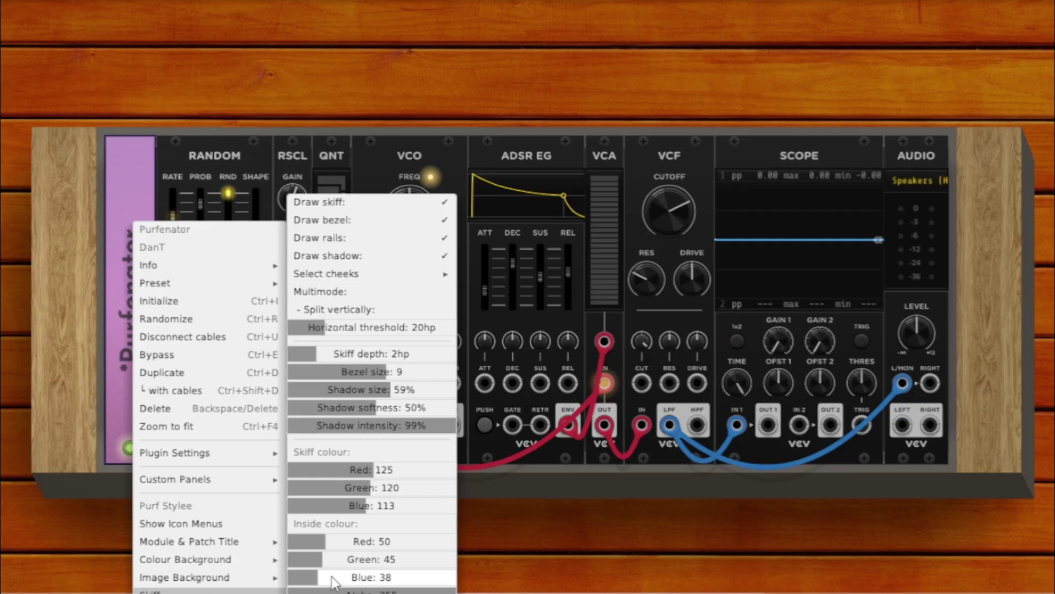
mouse_move(450, 276)
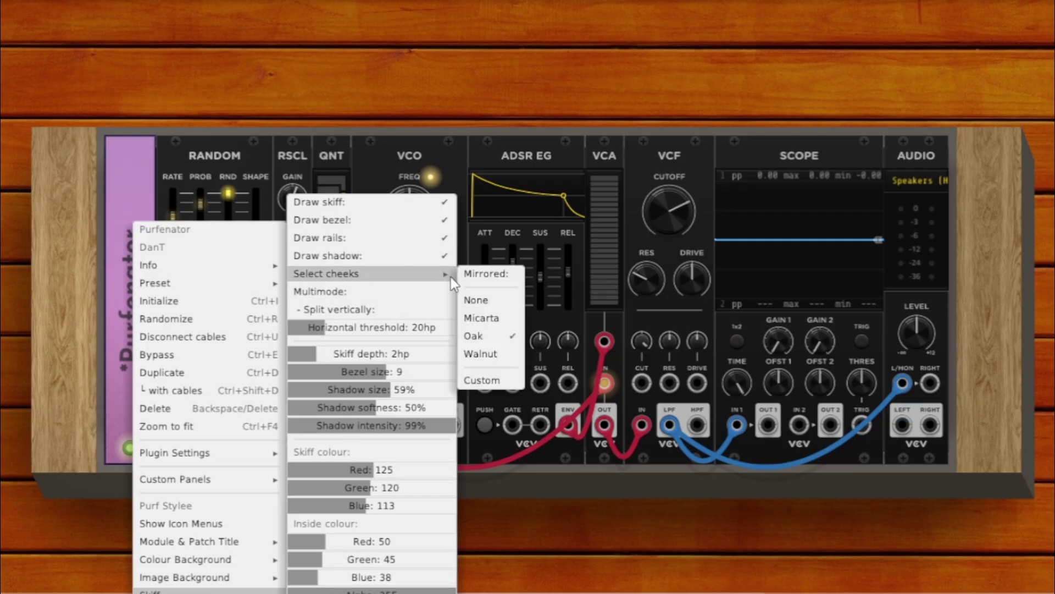
click(503, 350)
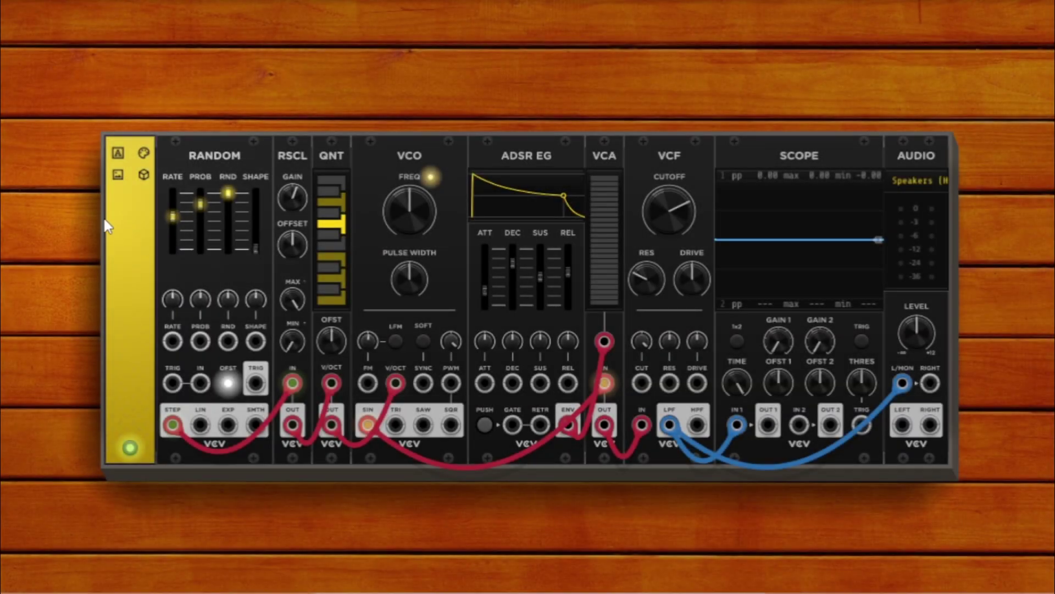
- Load the EQ Bars and then the DanT-Skiff factory presets on the Purfenator
right_click(130, 216)
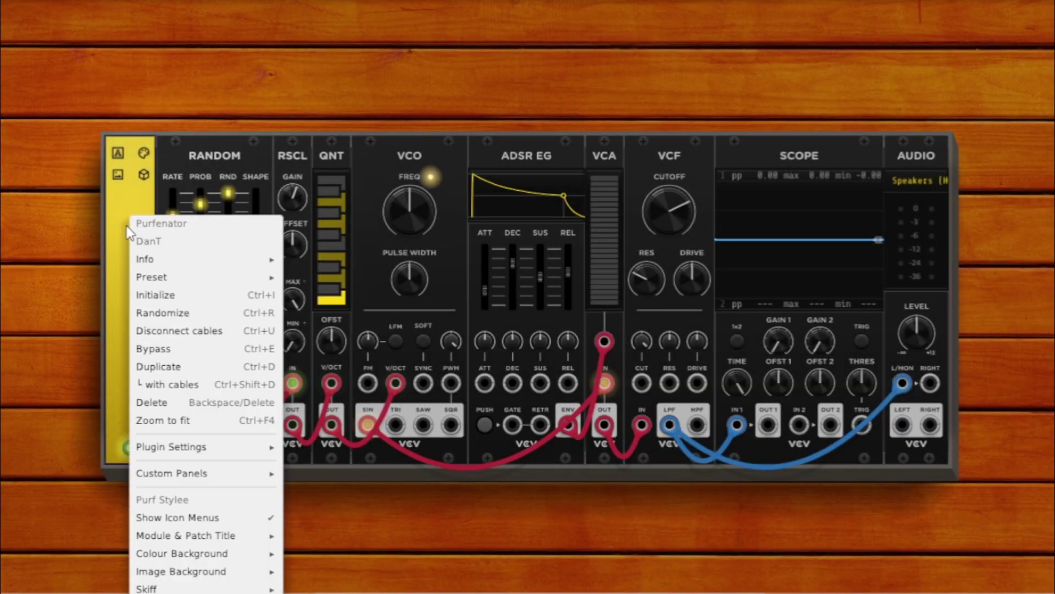
mouse_move(201, 277)
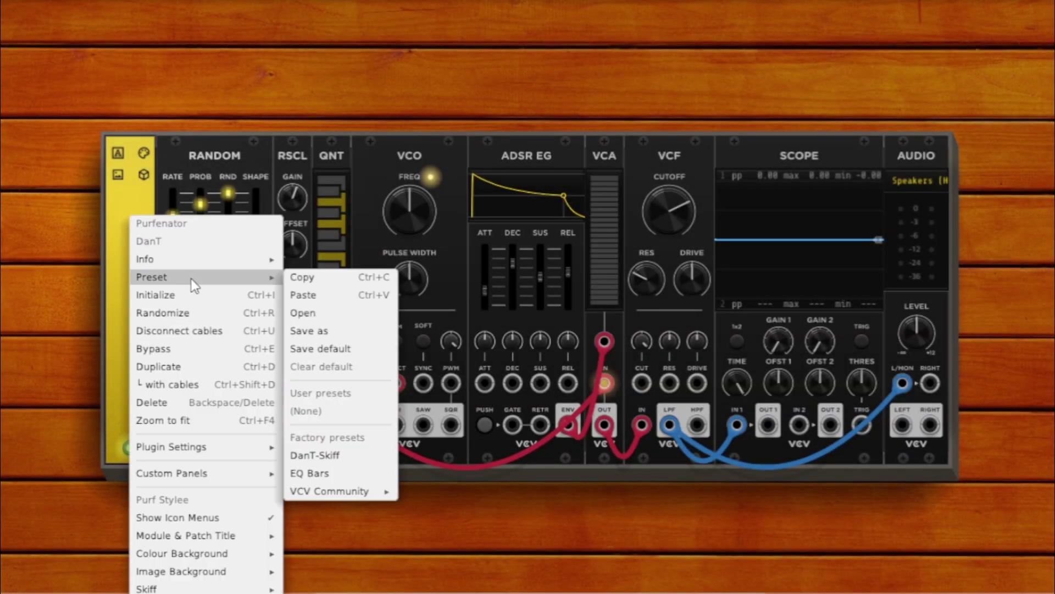
click(373, 470)
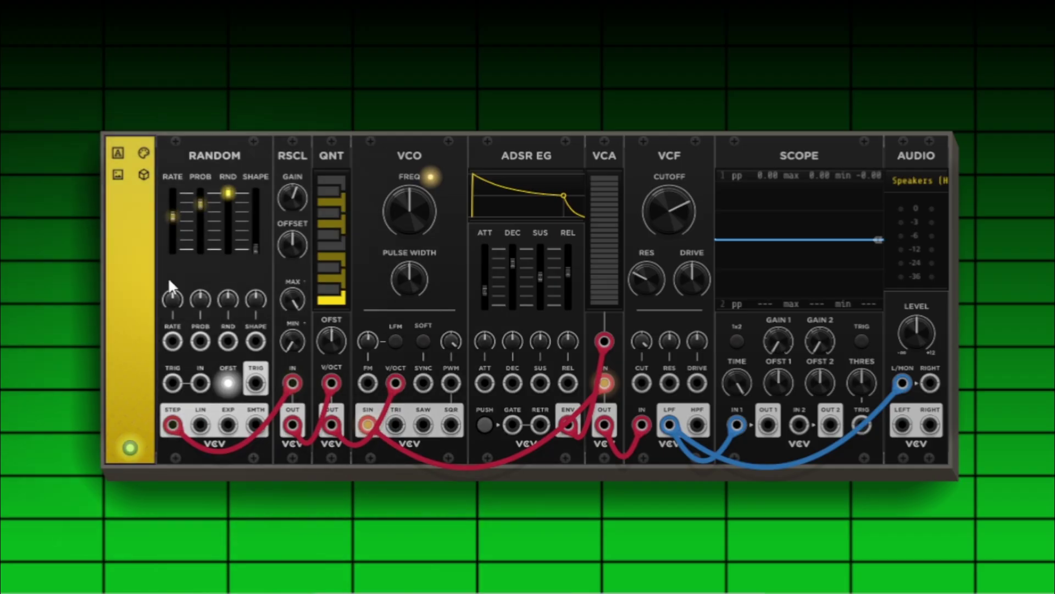
right_click(132, 264)
mouse_move(204, 284)
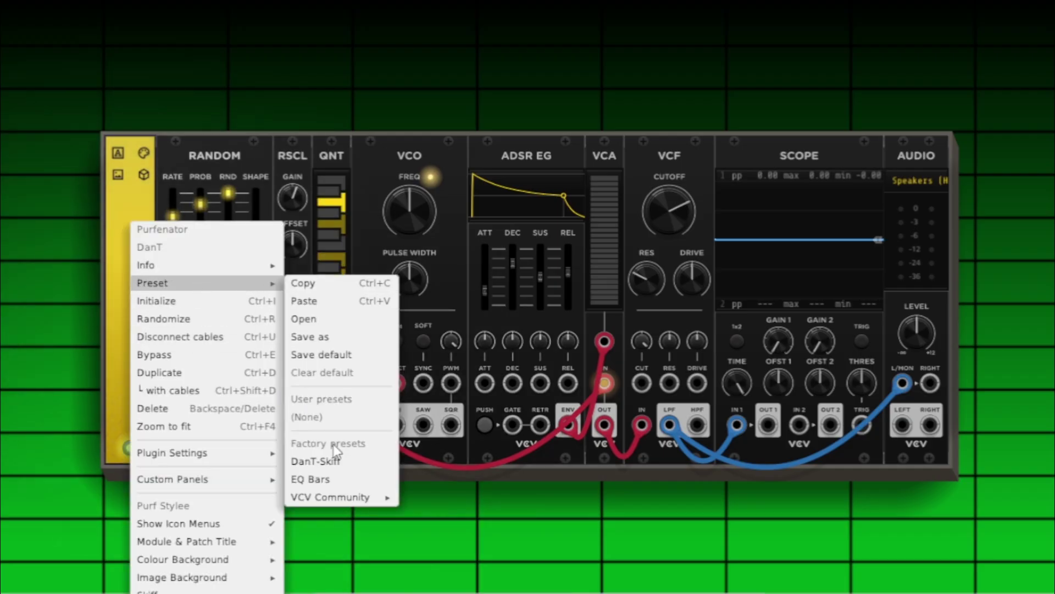
click(354, 463)
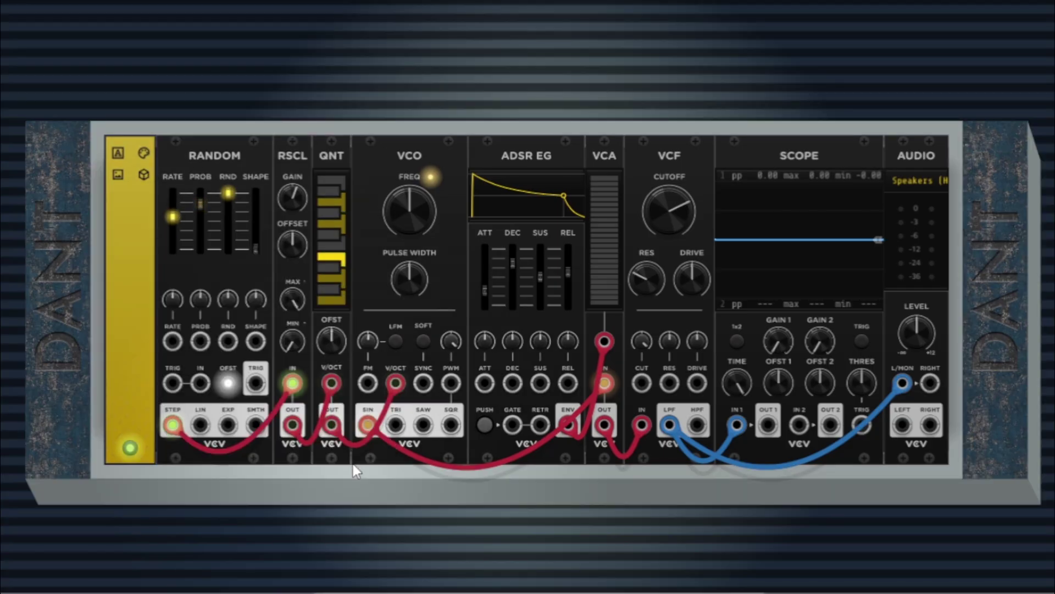
- Try the Summer in Antarctica and Magenta Dawn VCV Community presets
right_click(130, 219)
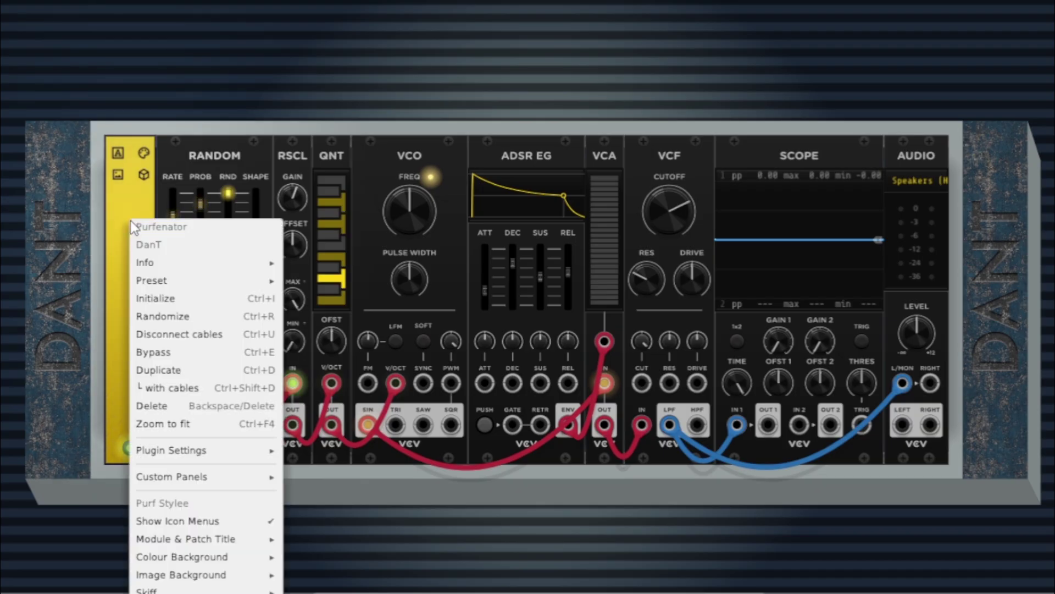
mouse_move(257, 284)
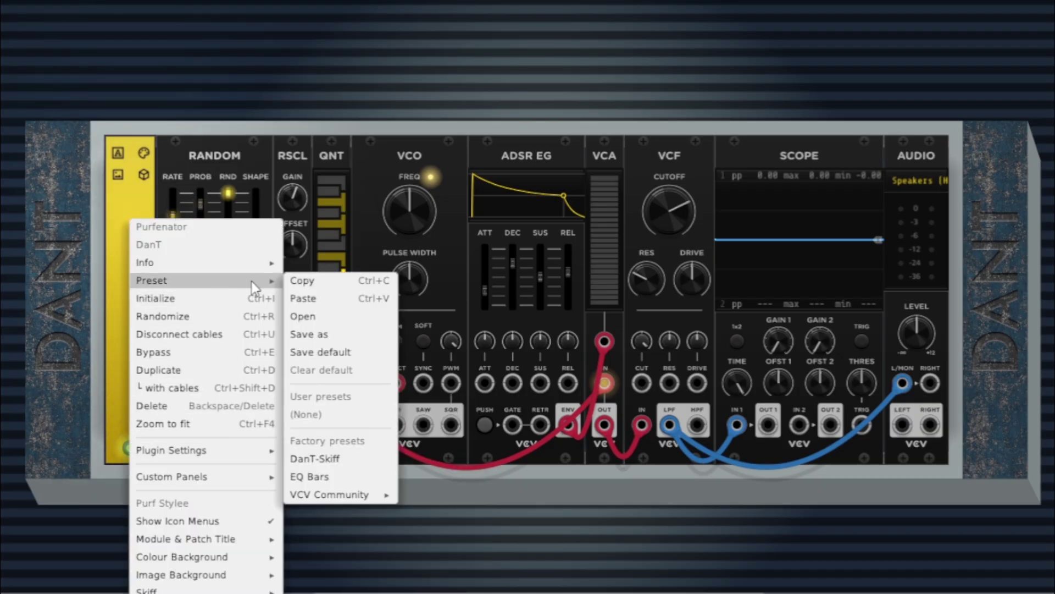
mouse_move(365, 496)
mouse_move(427, 500)
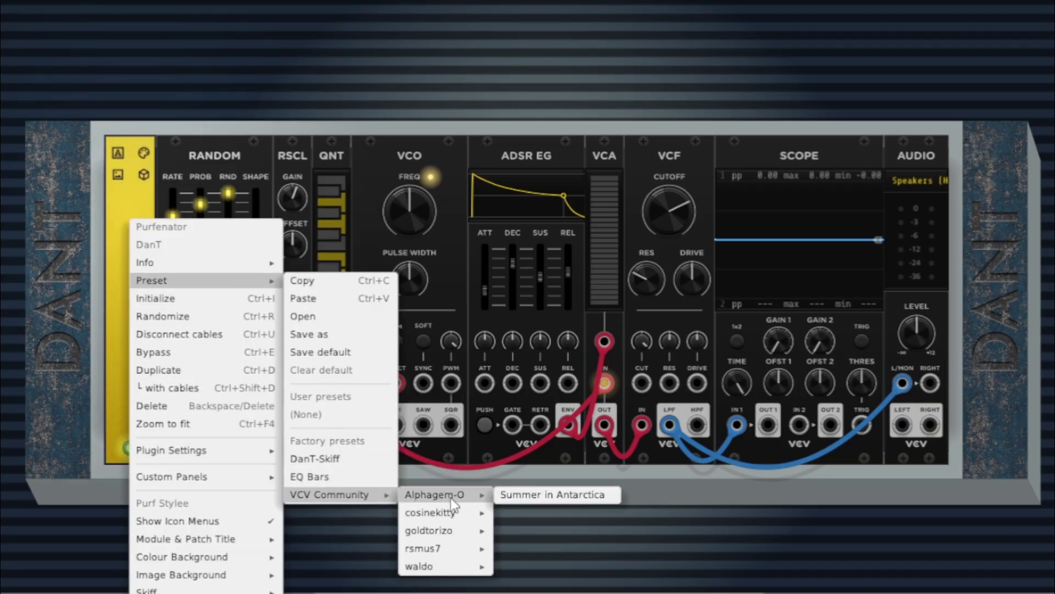
click(536, 494)
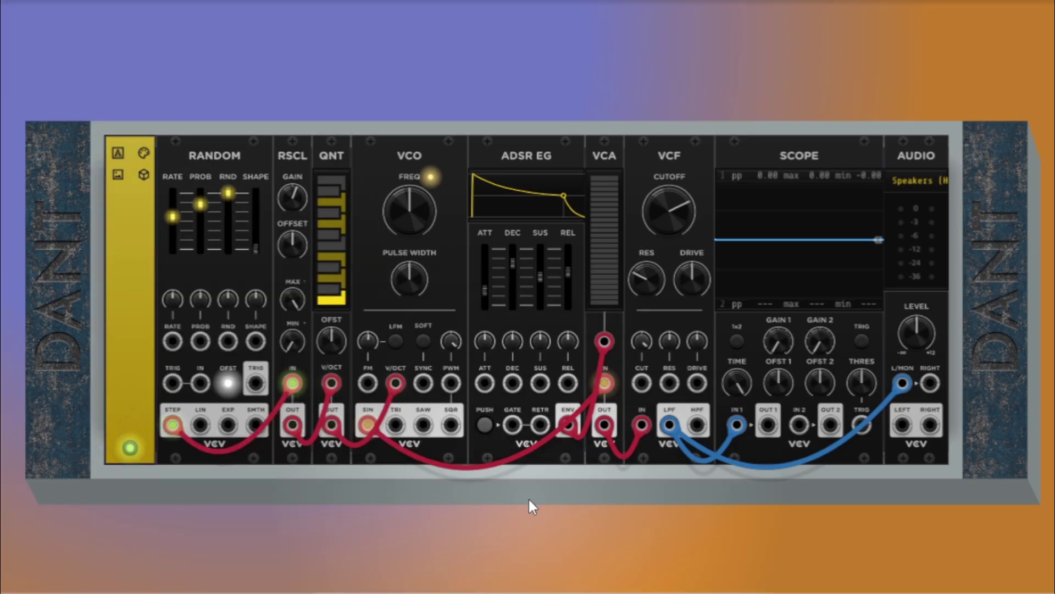
right_click(141, 211)
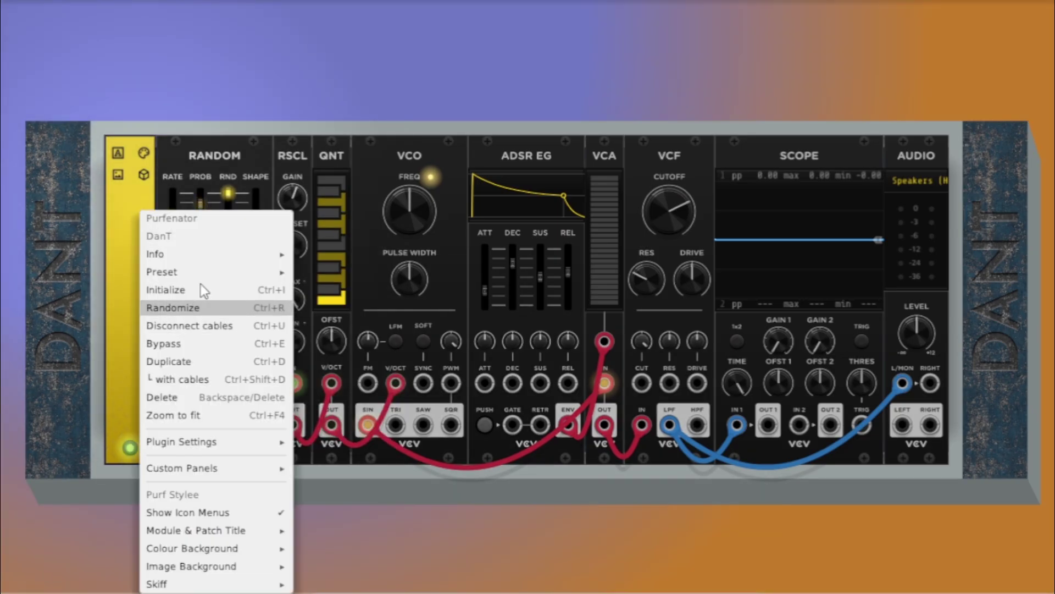
mouse_move(237, 271)
mouse_move(389, 491)
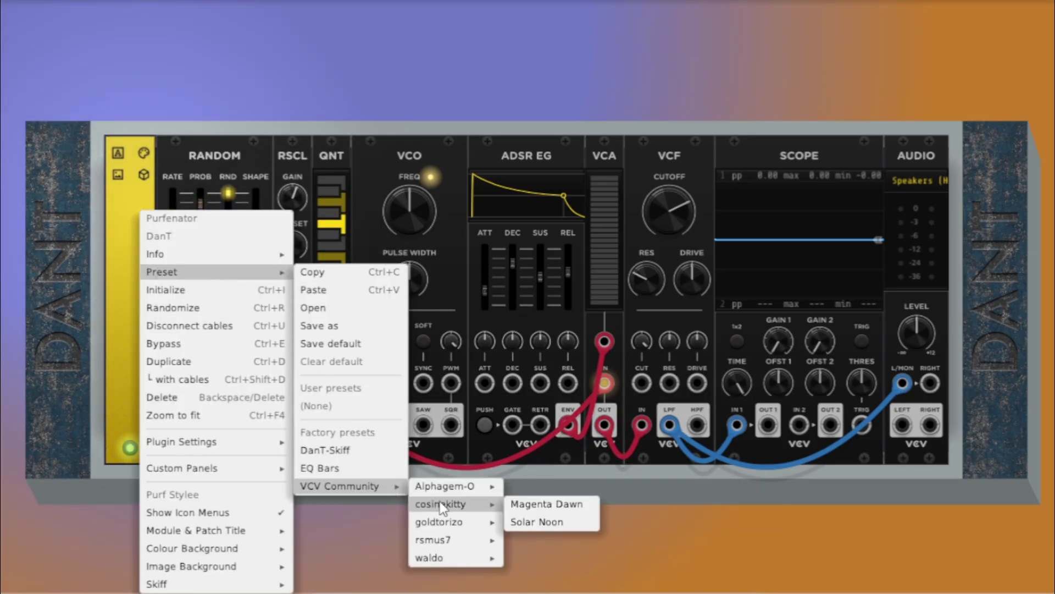
click(550, 504)
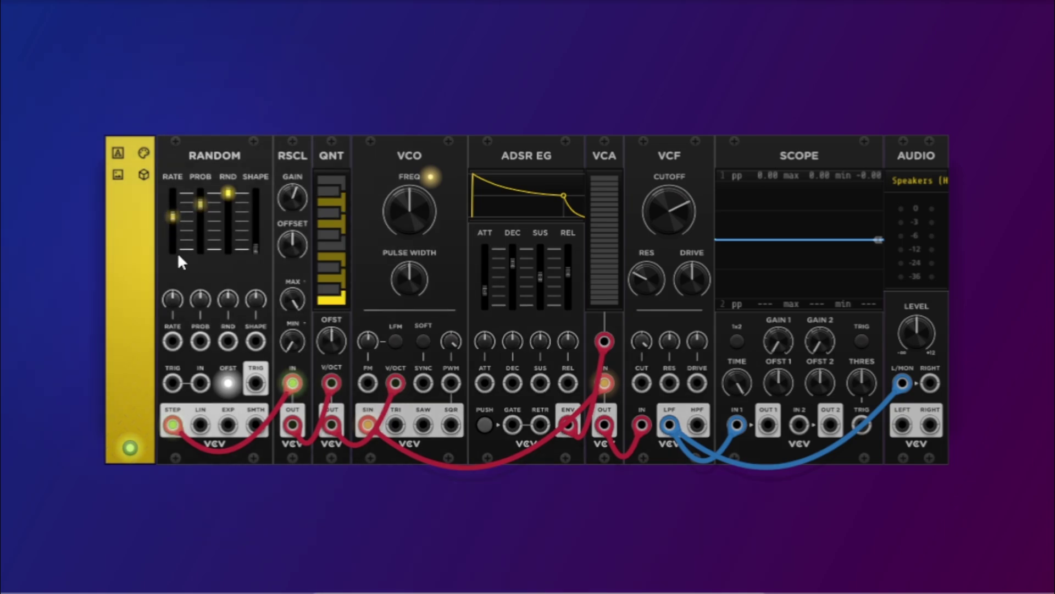
- Apply the Channel 3 community preset: yellow panel, TV-static backdrop, blue DanT cheeks
right_click(131, 233)
mouse_move(232, 283)
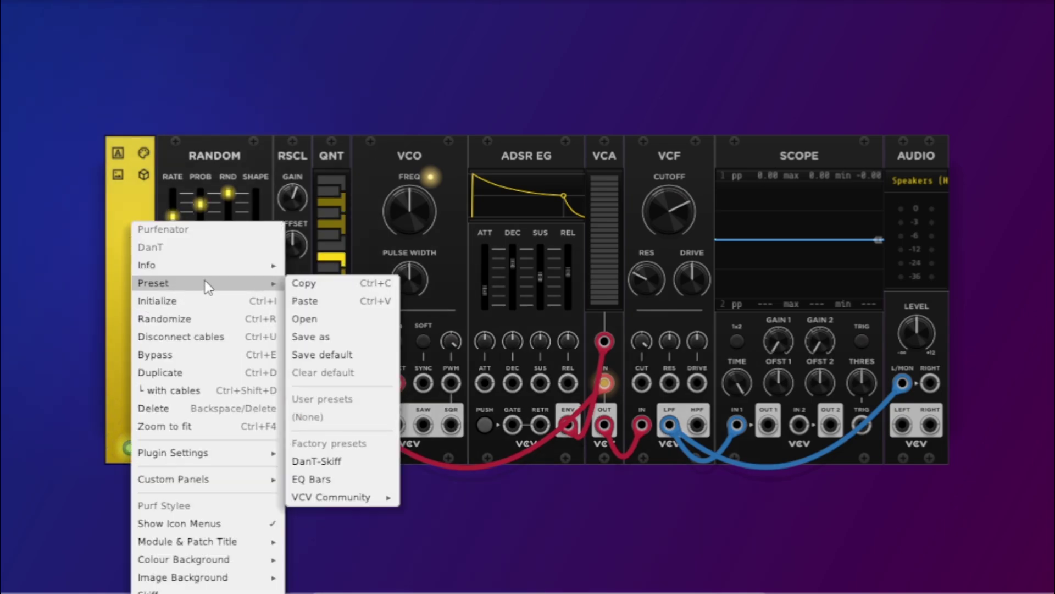
mouse_move(364, 498)
mouse_move(489, 532)
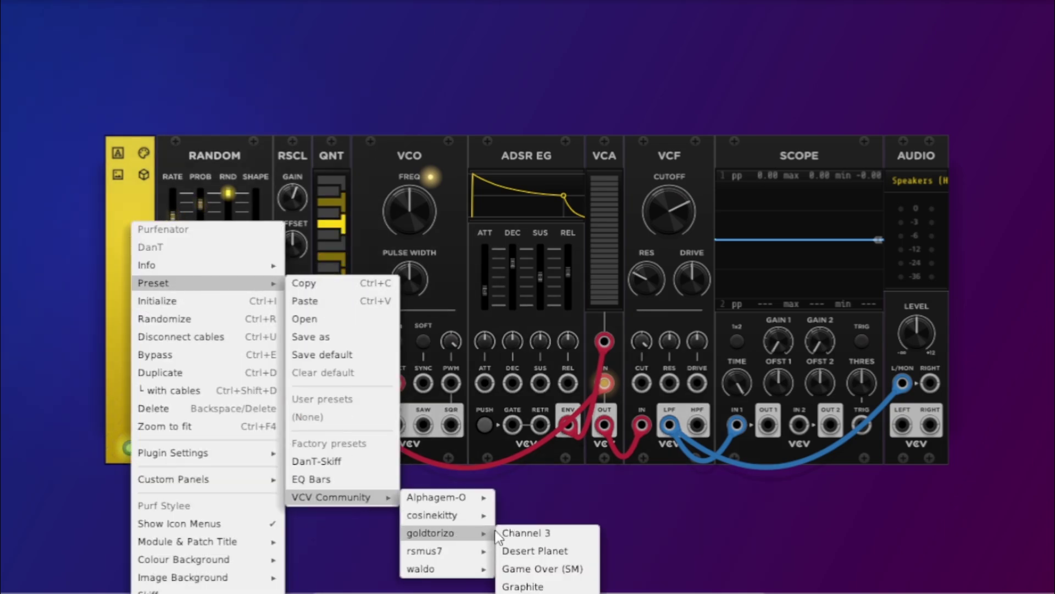
click(544, 532)
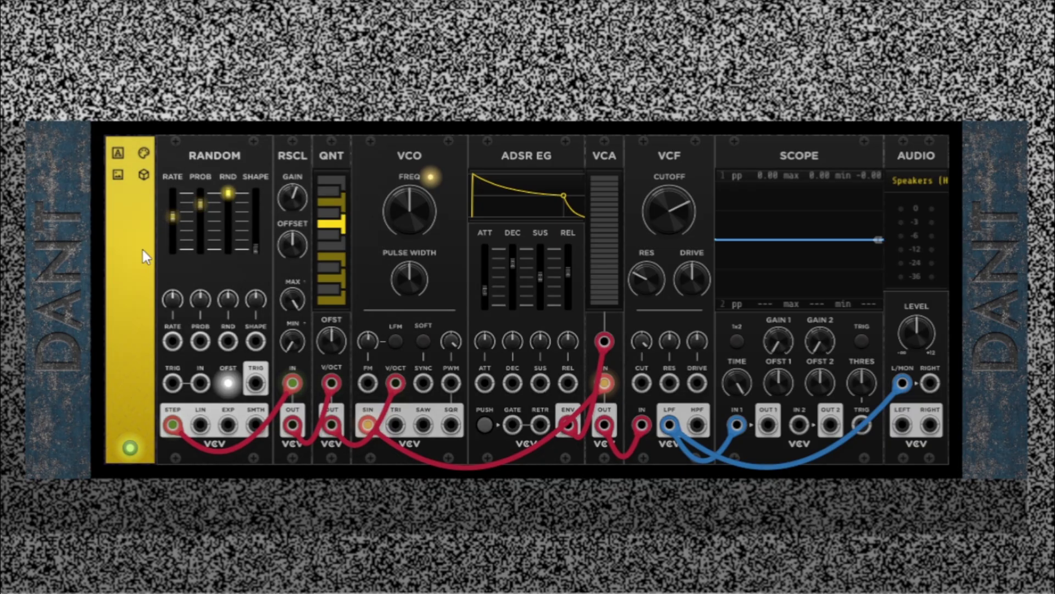
right_click(128, 225)
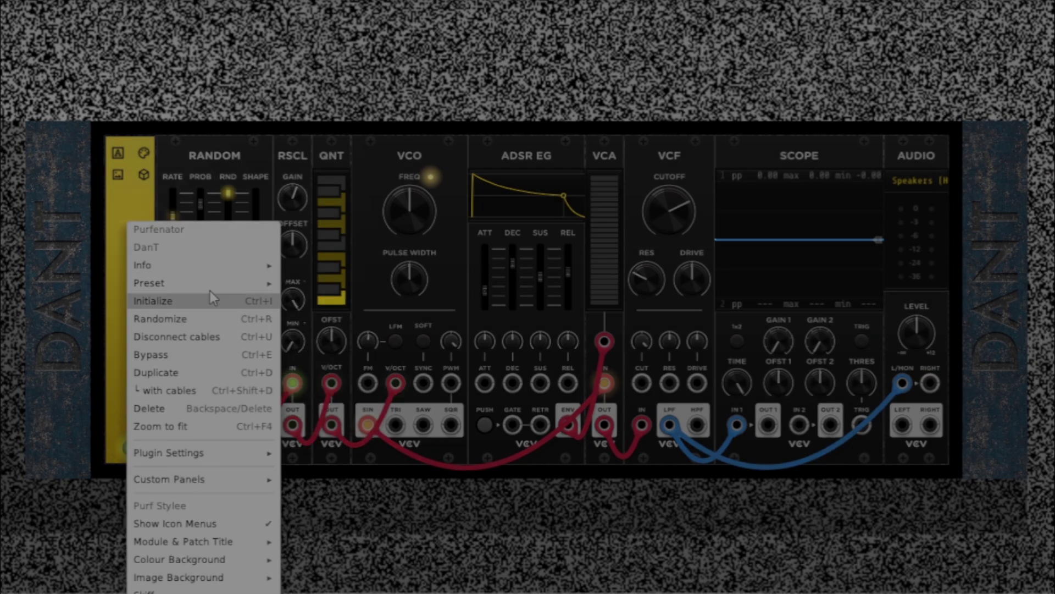
- Initialize the Purfenator, then move it to the far left with the RANDOM module beside it
click(212, 300)
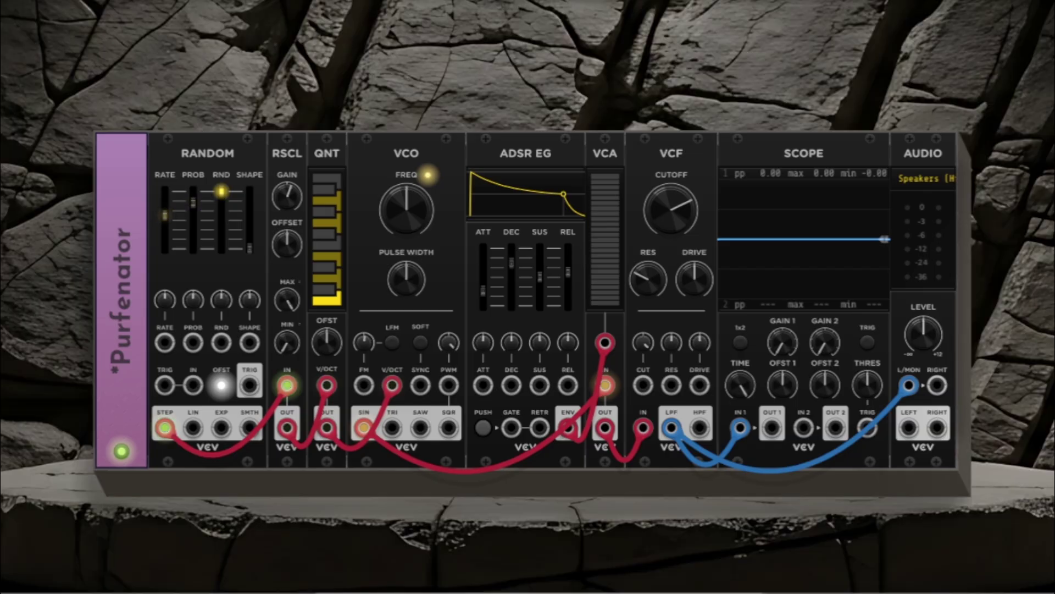
drag(120, 236, 46, 239)
drag(160, 186, 83, 186)
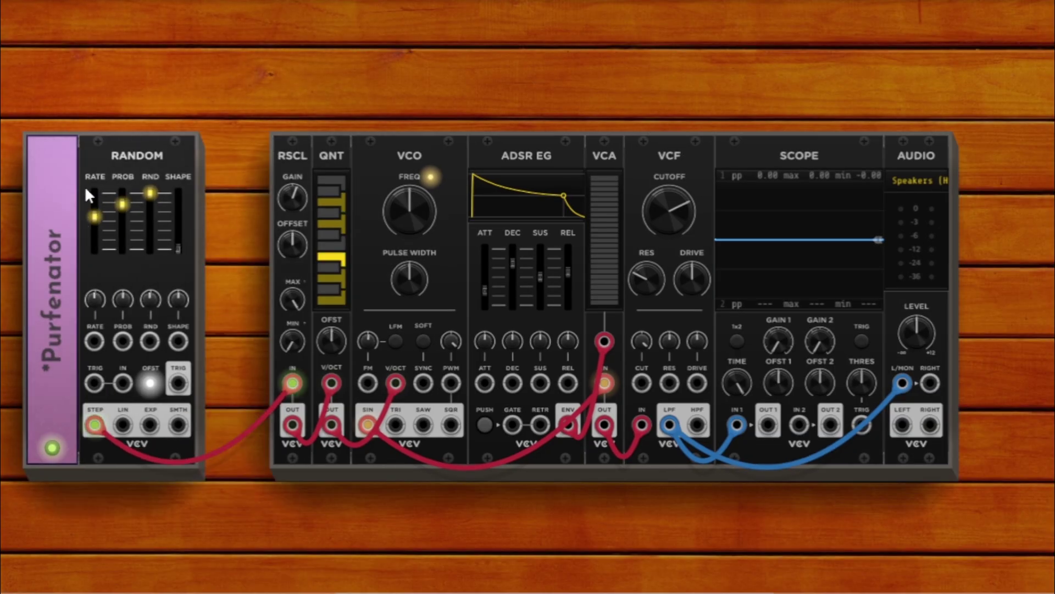